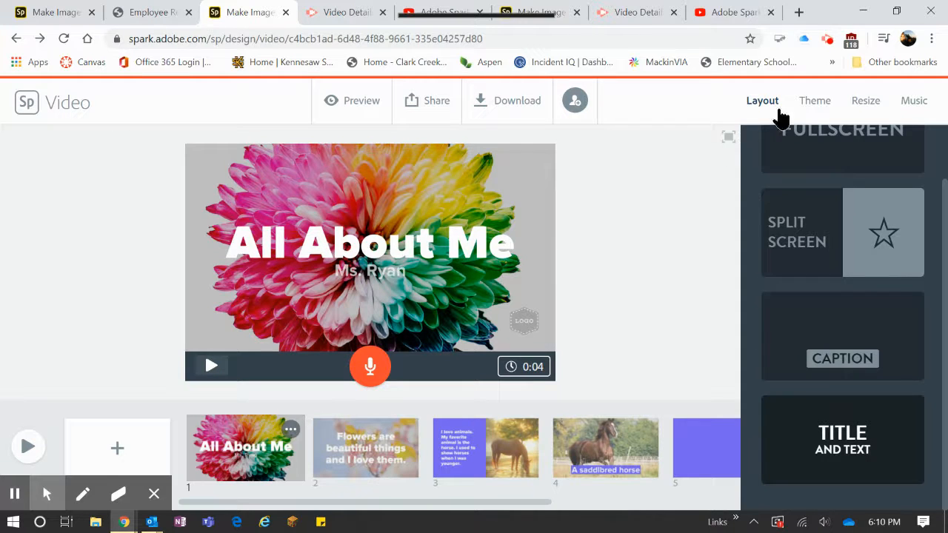
Apply the Tidal theme to the video, view the third slide, and switch the theme to its green color variation
{"action": "left_click", "coordinate": [815, 104]}
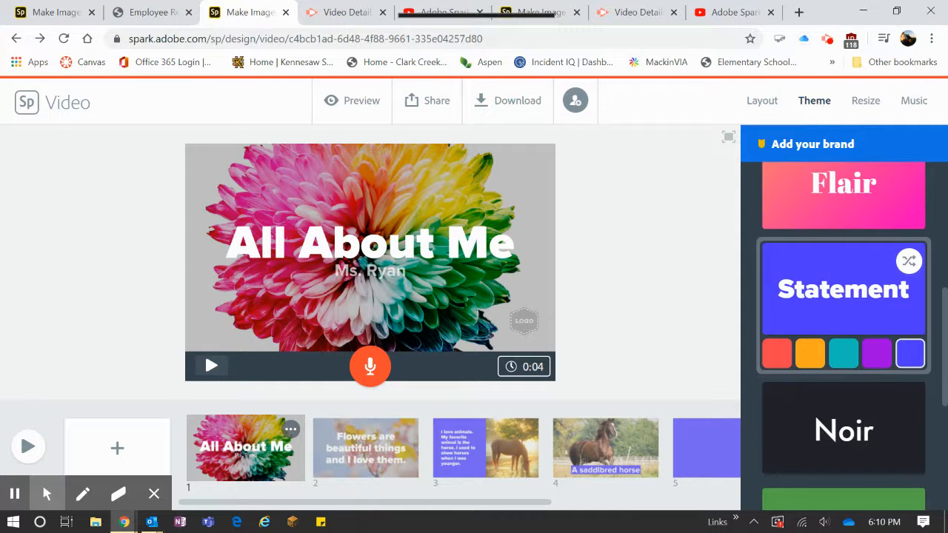
{"action": "scroll", "coordinate": [807, 205], "scroll_direction": "up", "scroll_amount": 5}
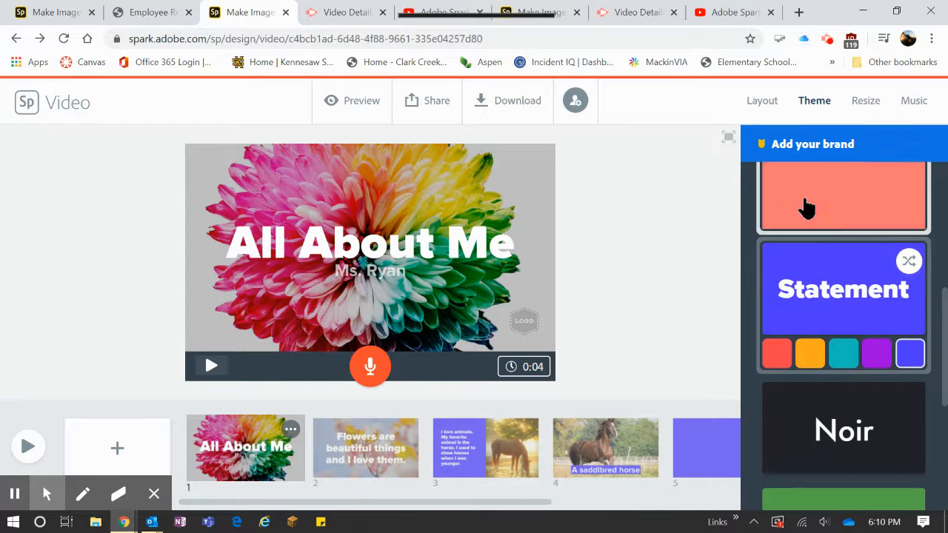
{"action": "scroll", "coordinate": [807, 215], "scroll_direction": "down", "scroll_amount": 8}
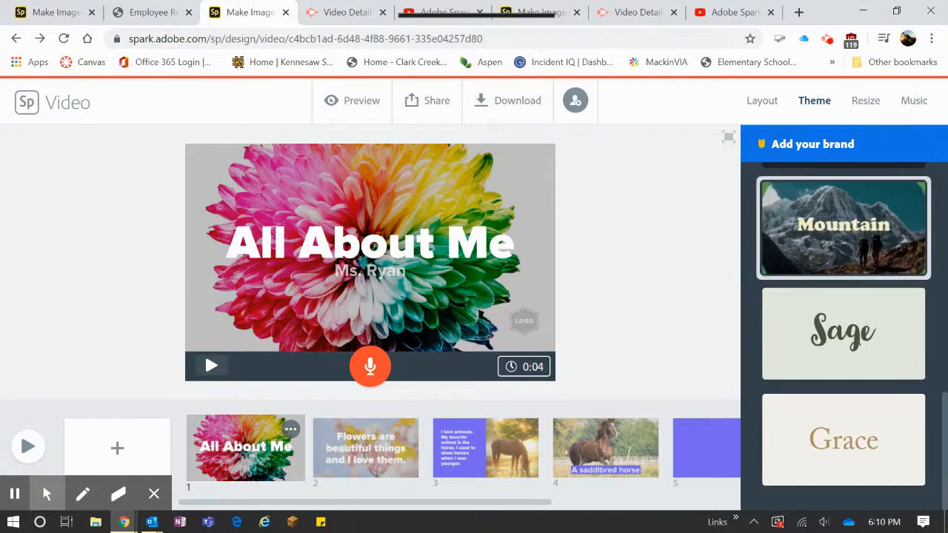
{"action": "scroll", "coordinate": [828, 420], "scroll_direction": "up", "scroll_amount": 8}
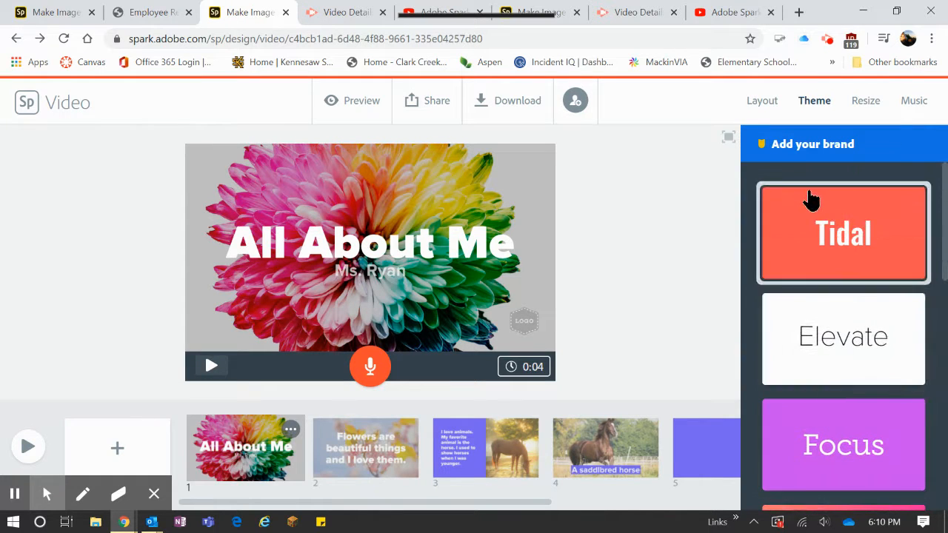
{"action": "left_click", "coordinate": [806, 229]}
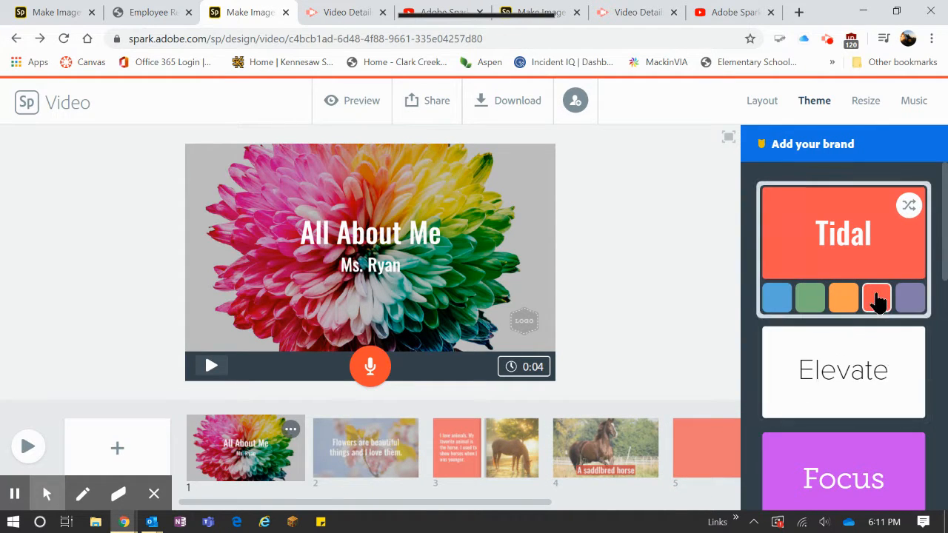
{"action": "left_click", "coordinate": [461, 467]}
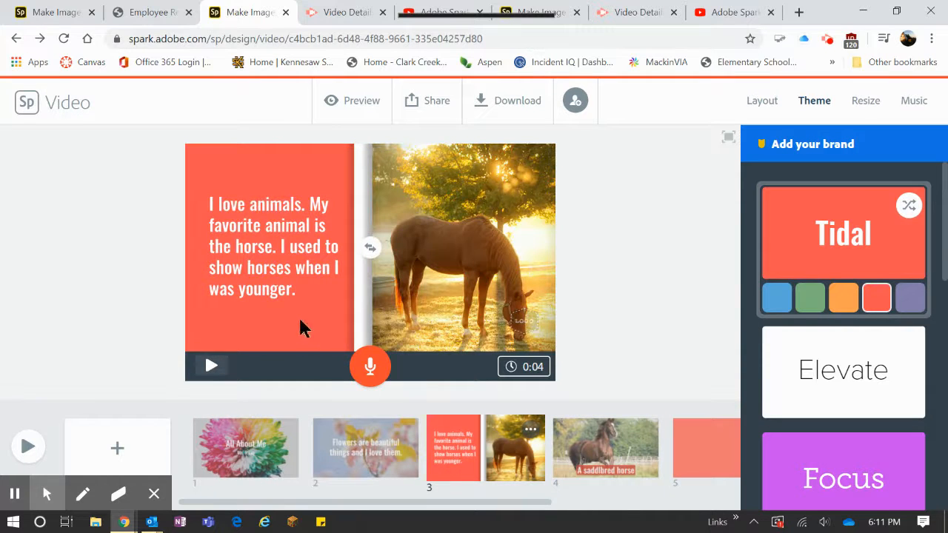
{"action": "left_click", "coordinate": [811, 301]}
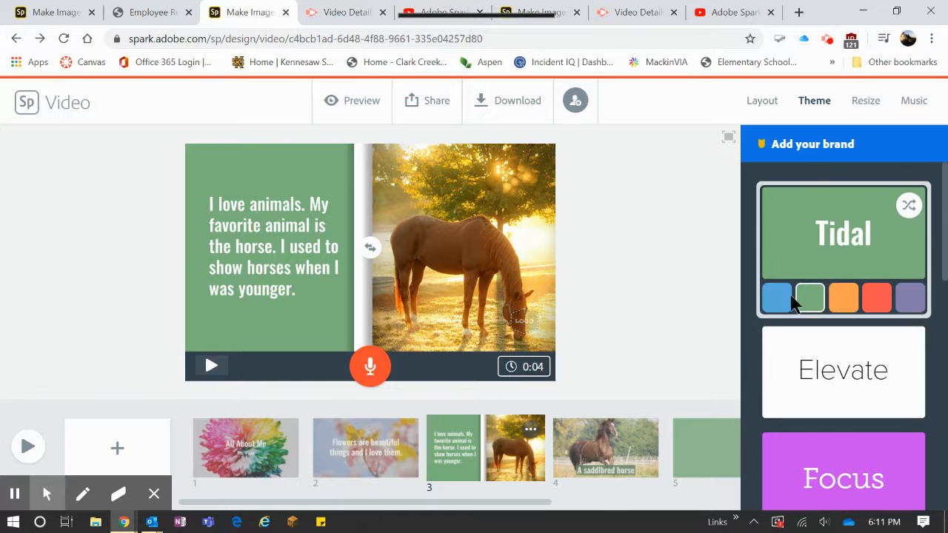
Try the Elevate theme in its blue color variation and switch back to the Tidal theme
{"action": "left_click", "coordinate": [796, 368]}
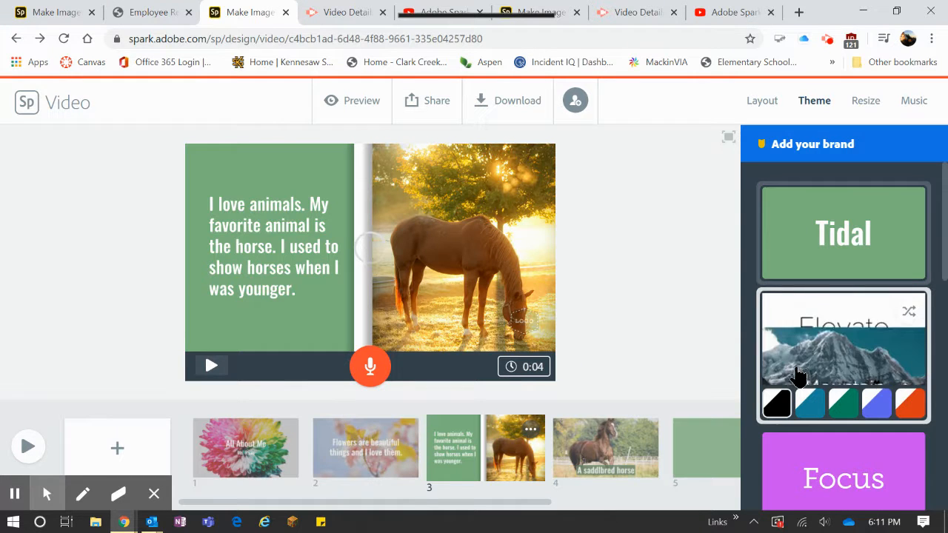
{"action": "left_click", "coordinate": [811, 405]}
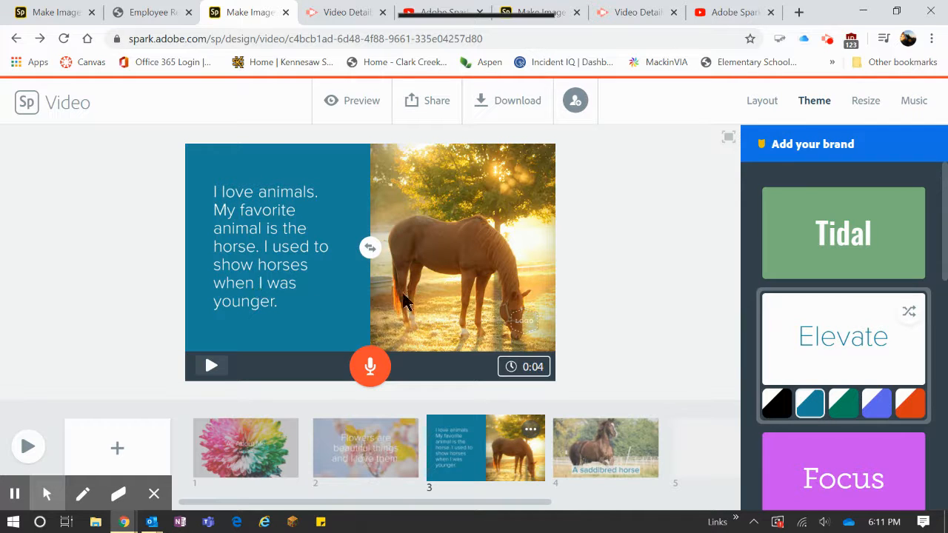
{"action": "left_click", "coordinate": [831, 234]}
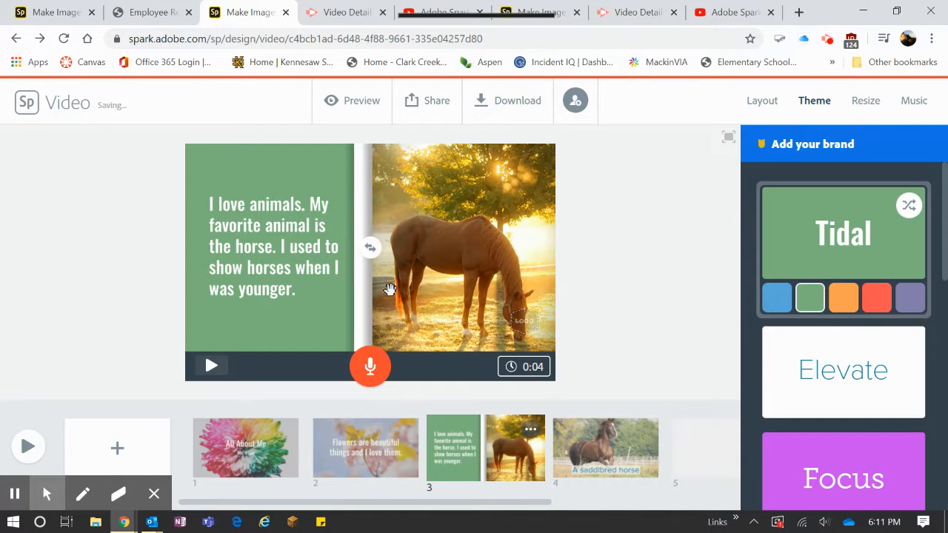
Apply the Flair theme in its yellow-orange gradient and view its look on the All About Me title slide
{"action": "scroll", "coordinate": [807, 329], "scroll_direction": "down", "scroll_amount": 2}
{"action": "scroll", "coordinate": [806, 335], "scroll_direction": "down", "scroll_amount": 4}
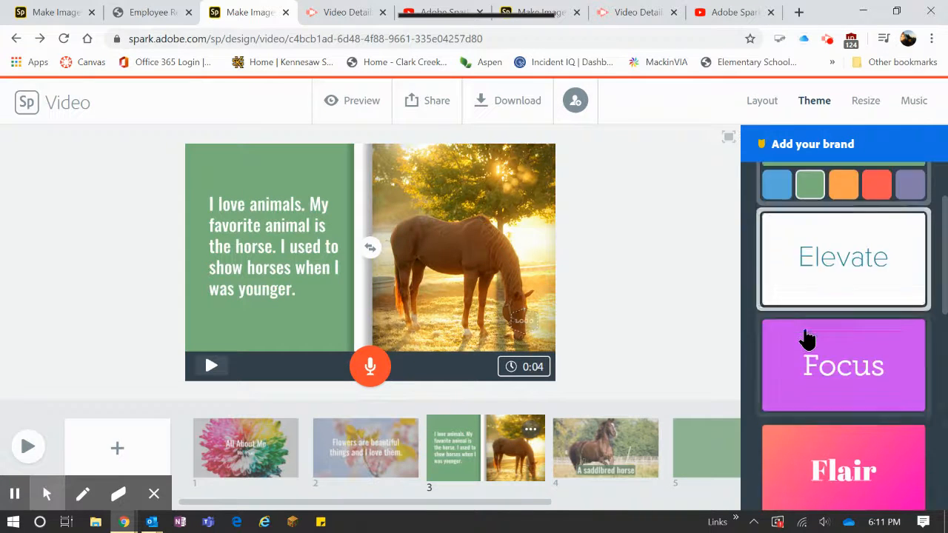
{"action": "left_click", "coordinate": [810, 301]}
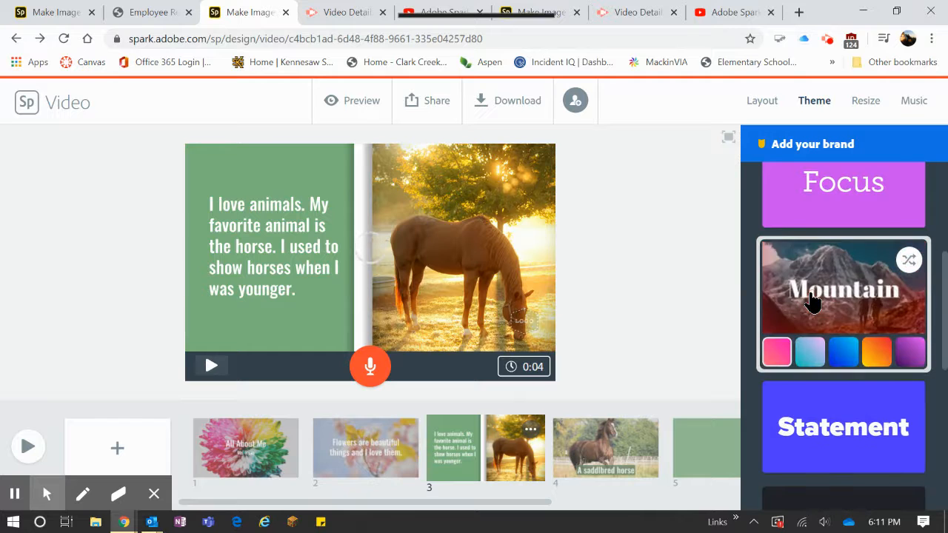
{"action": "left_click", "coordinate": [880, 354]}
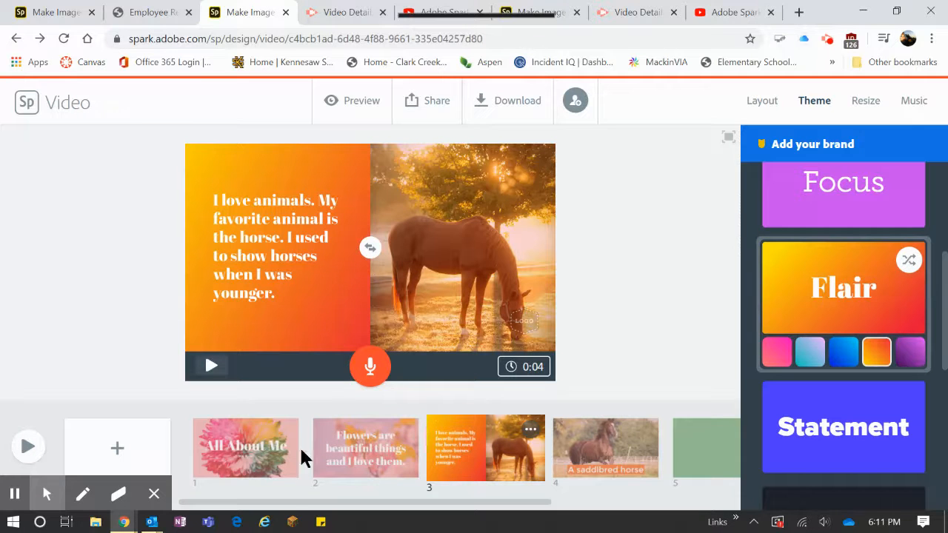
{"action": "left_click", "coordinate": [280, 453]}
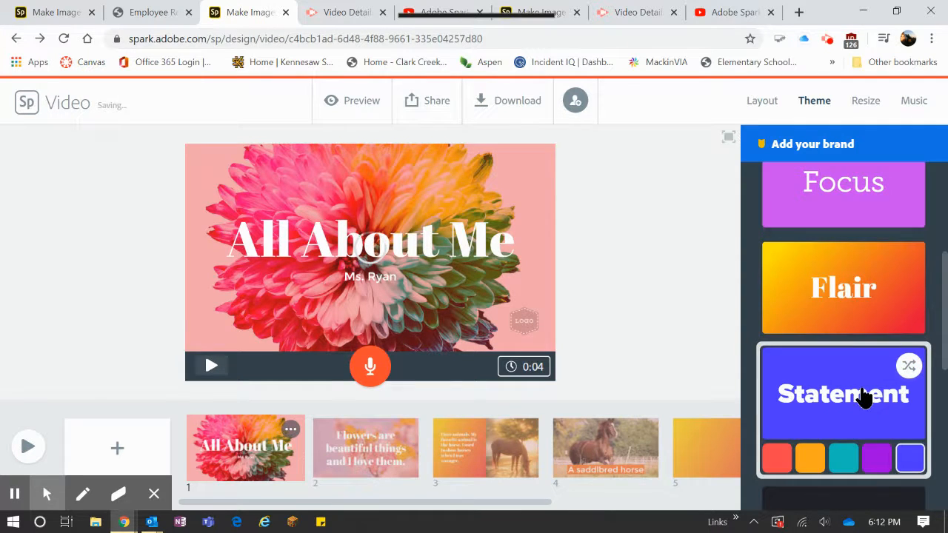
Try the Statement theme and the Sage theme on the video
{"action": "scroll", "coordinate": [852, 422], "scroll_direction": "down", "scroll_amount": 3}
{"action": "left_click", "coordinate": [855, 304]}
{"action": "scroll", "coordinate": [850, 333], "scroll_direction": "down", "scroll_amount": 2}
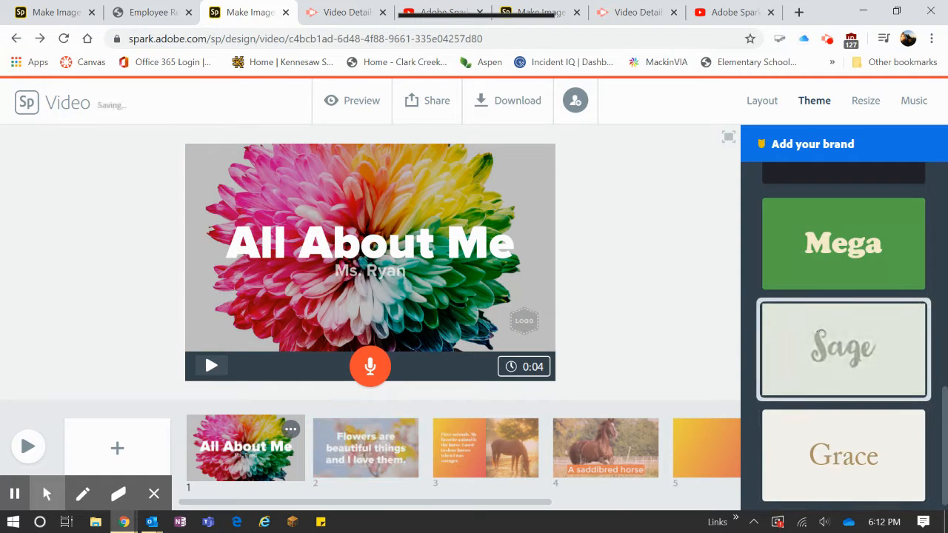
{"action": "left_click", "coordinate": [835, 354]}
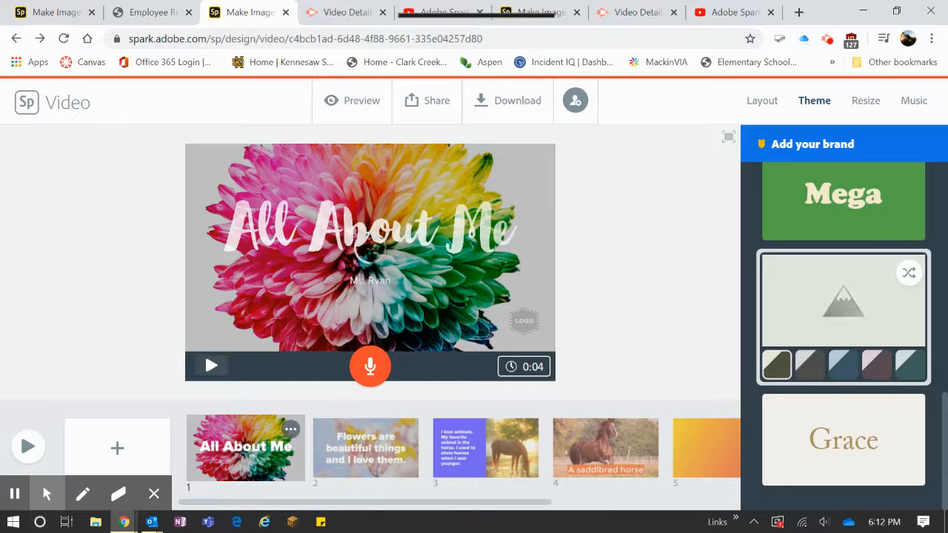
Apply the Grace theme to the video in its tan color variation
{"action": "left_click", "coordinate": [870, 448]}
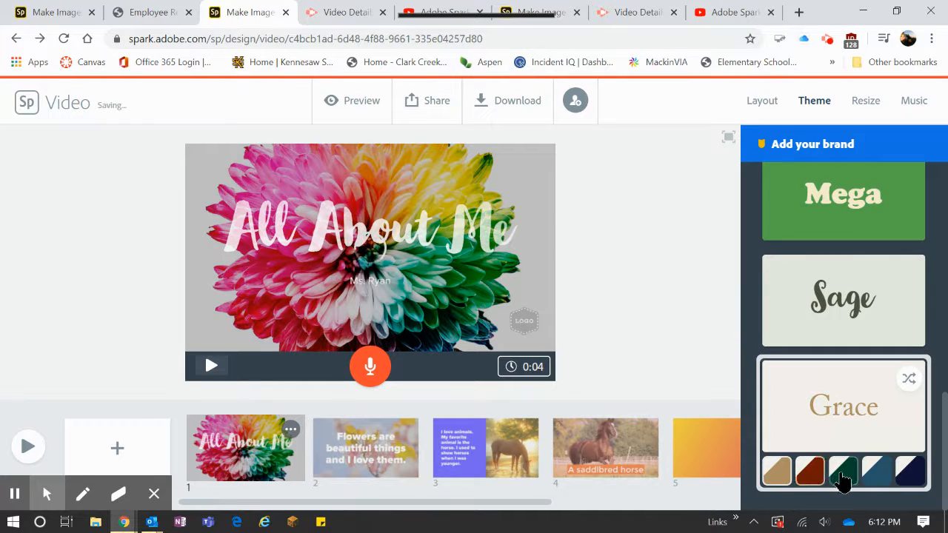
{"action": "left_click", "coordinate": [784, 474]}
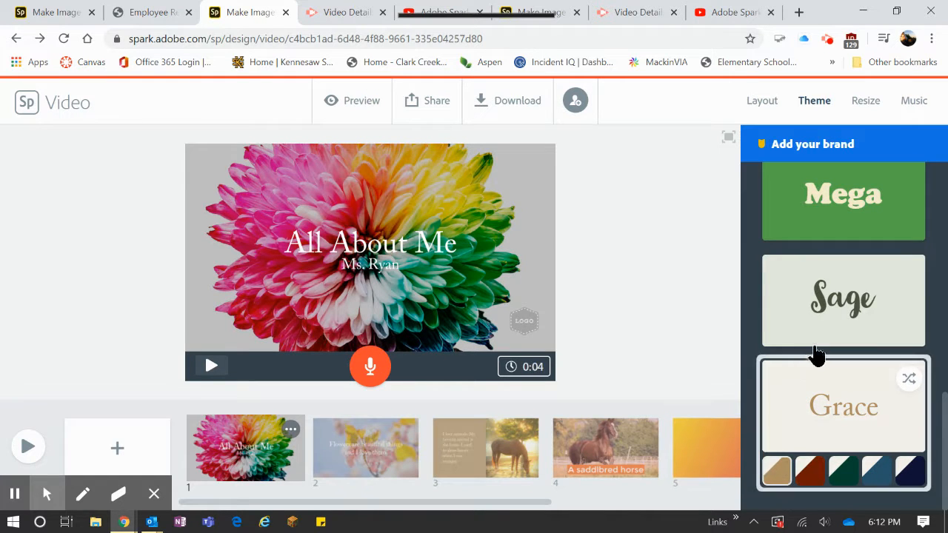
{"action": "scroll", "coordinate": [823, 354], "scroll_direction": "up", "scroll_amount": 15}
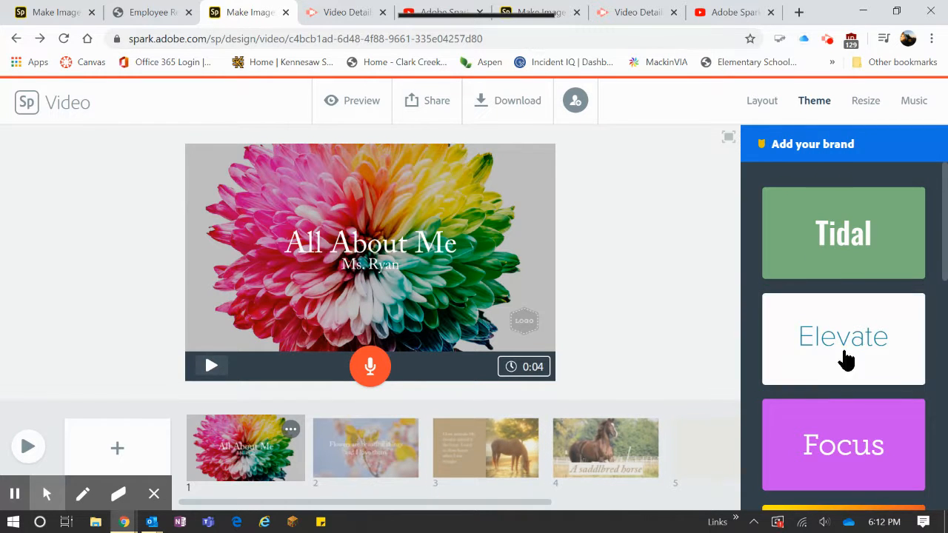
Set Leap Frog from the Happy music category as the background track and play the title slide
{"action": "left_click", "coordinate": [915, 103]}
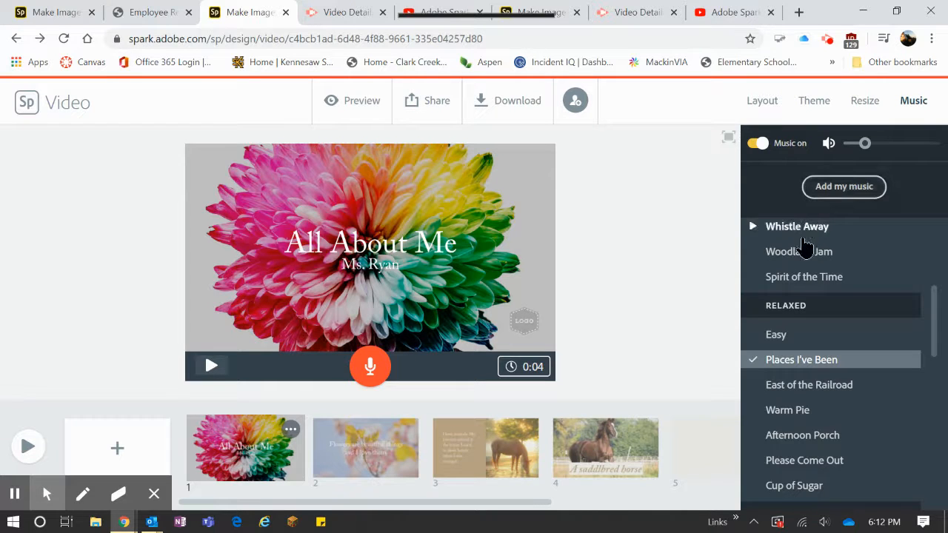
{"action": "scroll", "coordinate": [804, 266], "scroll_direction": "down", "scroll_amount": 5}
{"action": "scroll", "coordinate": [801, 263], "scroll_direction": "down", "scroll_amount": 10}
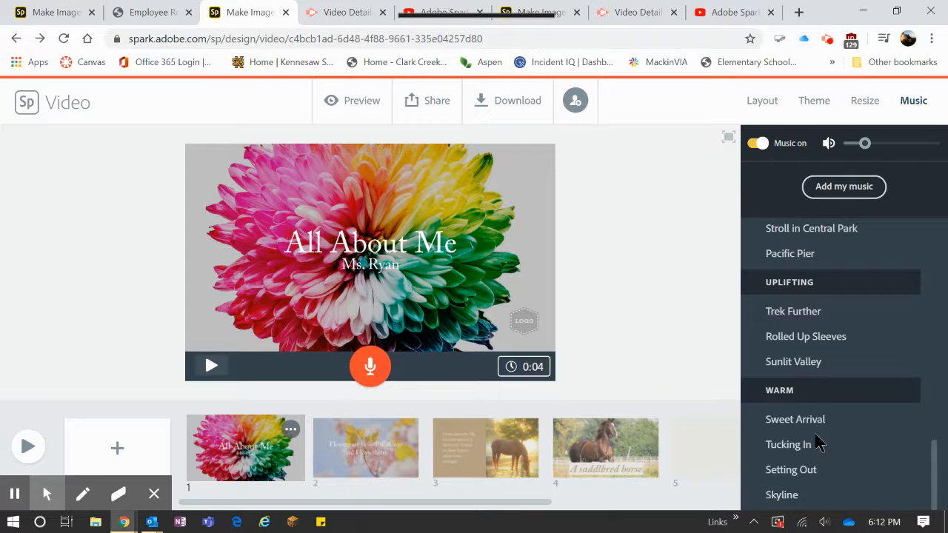
{"action": "scroll", "coordinate": [818, 443], "scroll_direction": "up", "scroll_amount": 15}
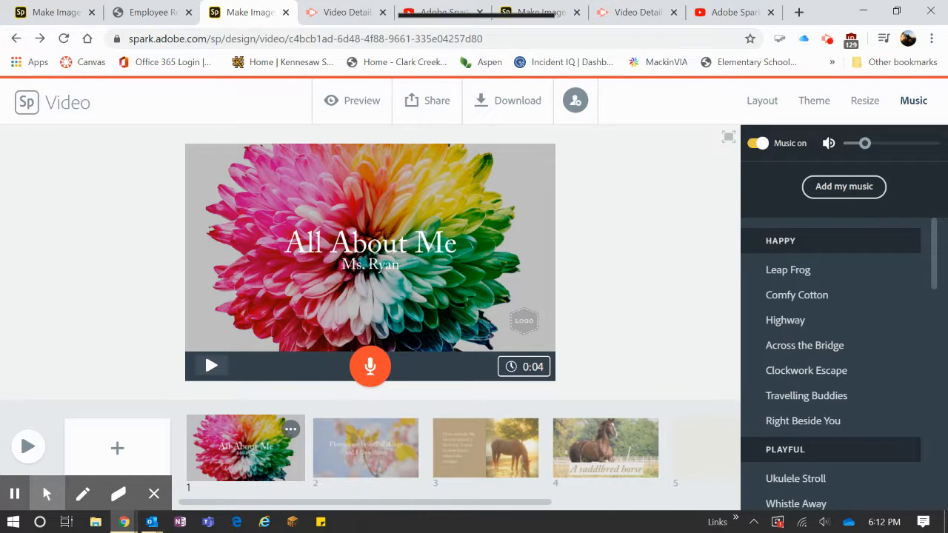
{"action": "left_click", "coordinate": [800, 273]}
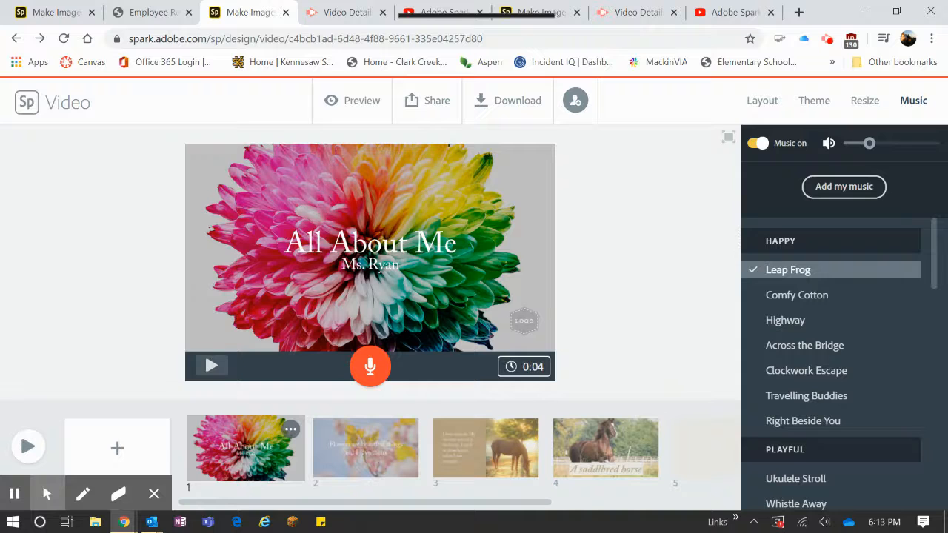
{"action": "left_click", "coordinate": [209, 368]}
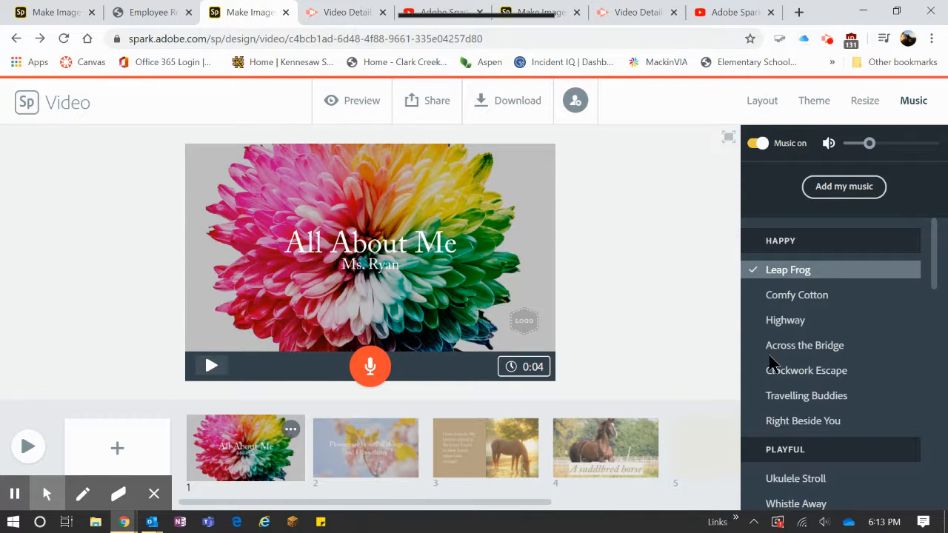
Change the background track to East of the Railroad from the Relaxed category and play the title slide
{"action": "scroll", "coordinate": [770, 366], "scroll_direction": "down", "scroll_amount": 2}
{"action": "scroll", "coordinate": [773, 350], "scroll_direction": "down", "scroll_amount": 2}
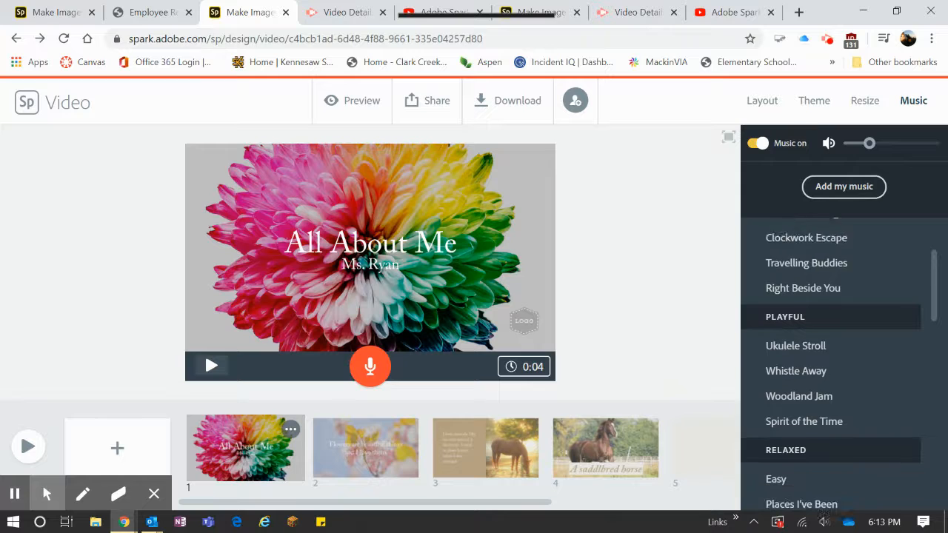
{"action": "scroll", "coordinate": [810, 291], "scroll_direction": "down", "scroll_amount": 2}
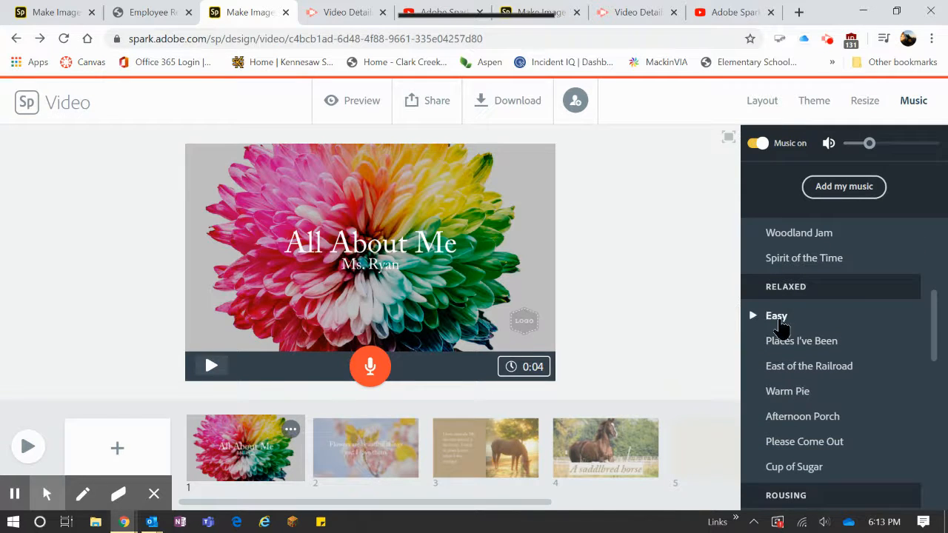
{"action": "left_click", "coordinate": [788, 370]}
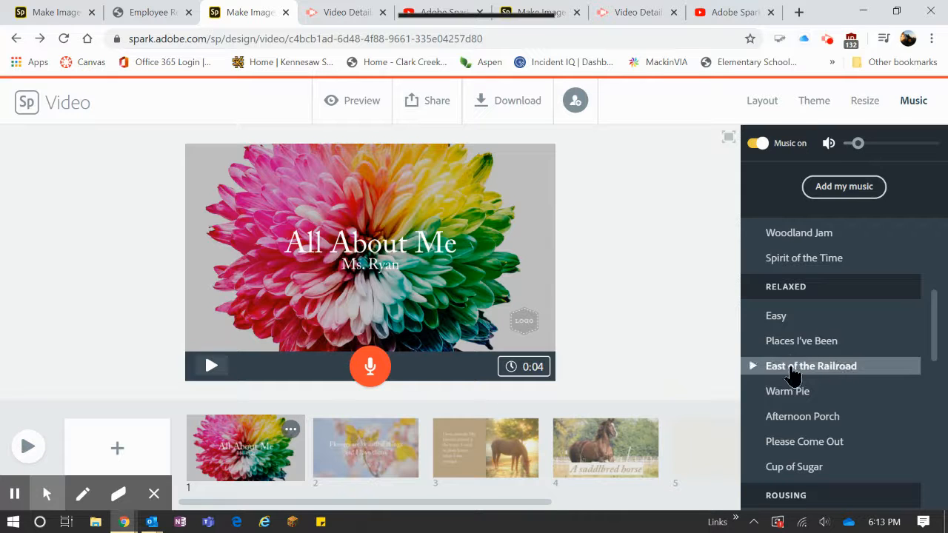
{"action": "left_click", "coordinate": [209, 368]}
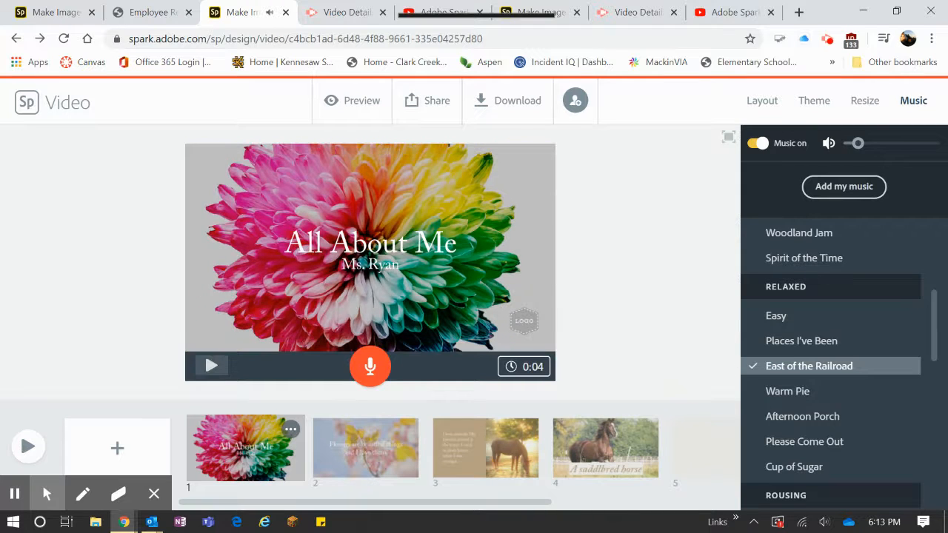
Look through the remaining music tracks and raise the background music volume slightly
{"action": "scroll", "coordinate": [815, 326], "scroll_direction": "down", "scroll_amount": 8}
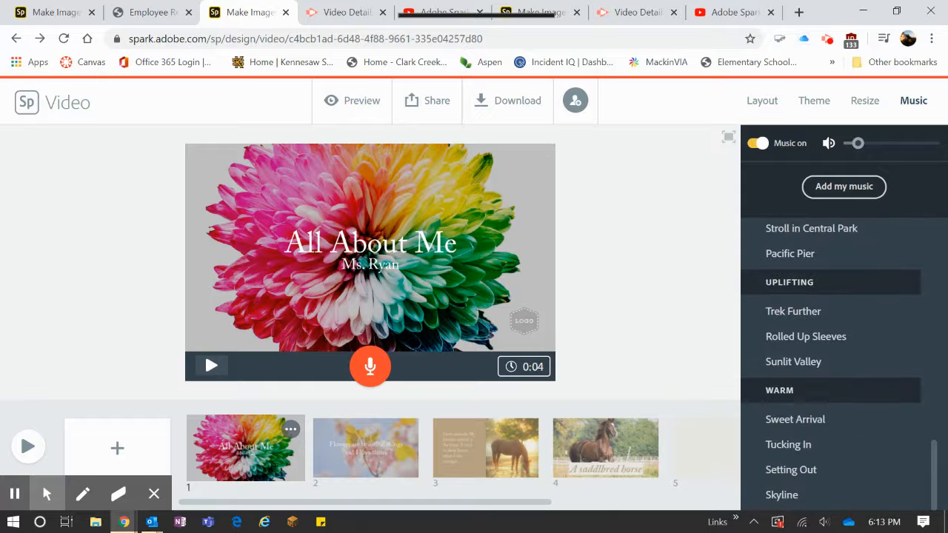
{"action": "scroll", "coordinate": [842, 388], "scroll_direction": "up", "scroll_amount": 3}
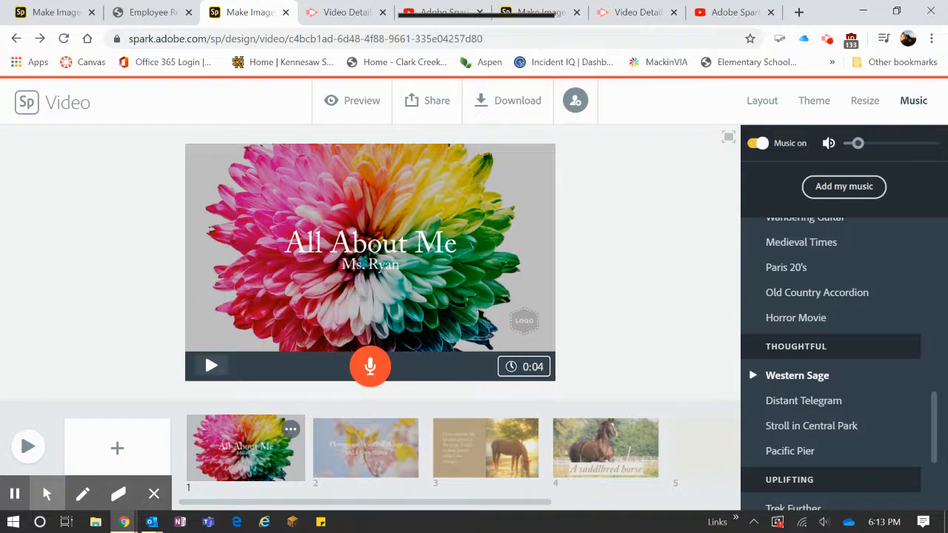
{"action": "scroll", "coordinate": [837, 355], "scroll_direction": "up", "scroll_amount": 3}
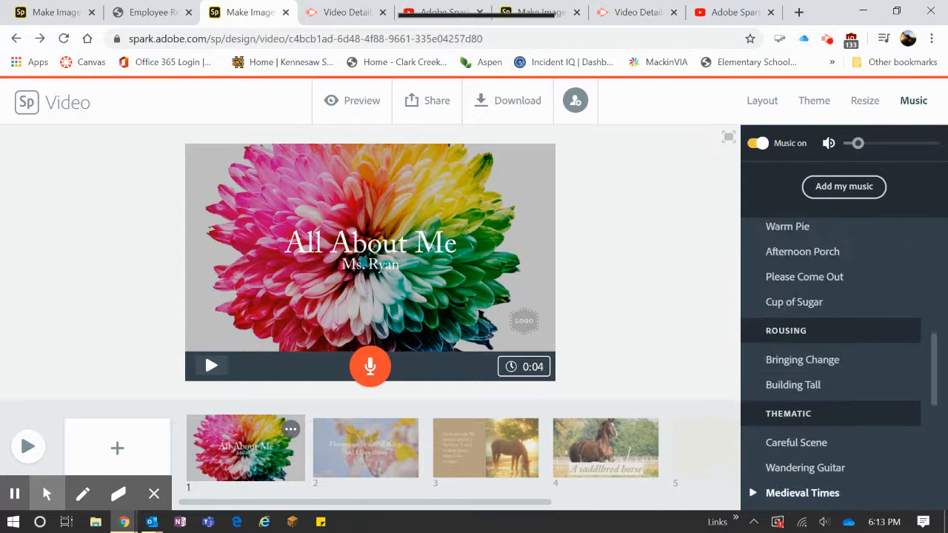
{"action": "scroll", "coordinate": [837, 355], "scroll_direction": "up", "scroll_amount": 5}
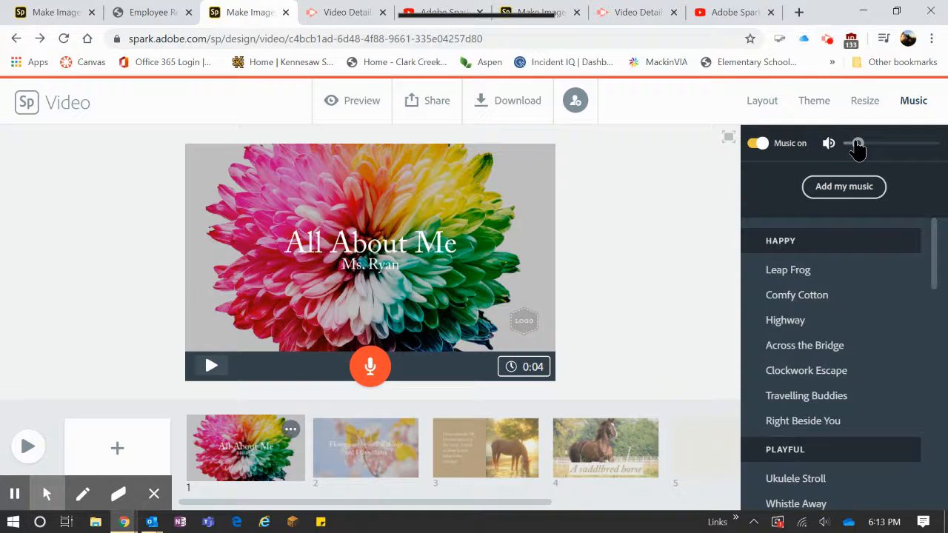
{"action": "mouse_move", "coordinate": [858, 143]}
{"action": "left_mouse_down"}
{"action": "mouse_move", "coordinate": [921, 143]}
{"action": "mouse_move", "coordinate": [872, 145]}
{"action": "left_mouse_up"}
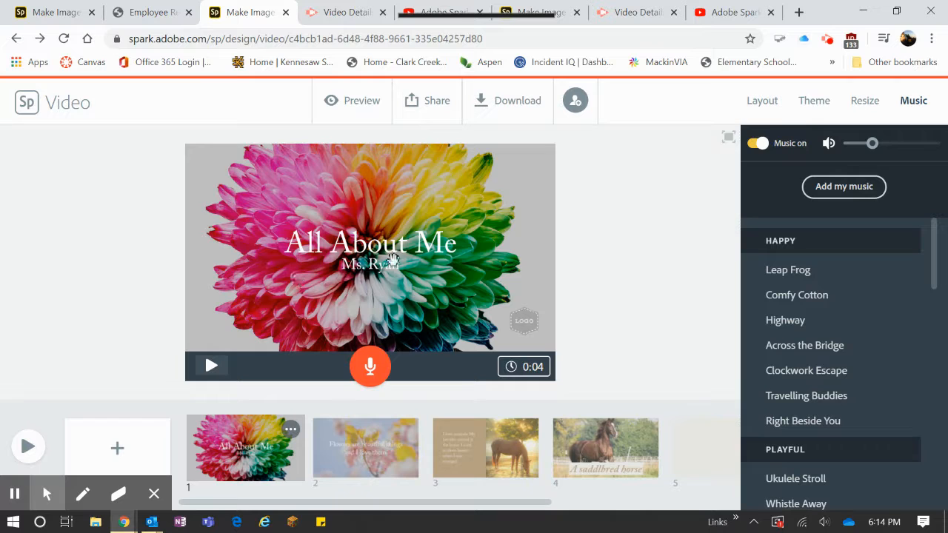
View the flowers slide and the saddlebred horse slide in the storyboard
{"action": "left_click", "coordinate": [363, 445]}
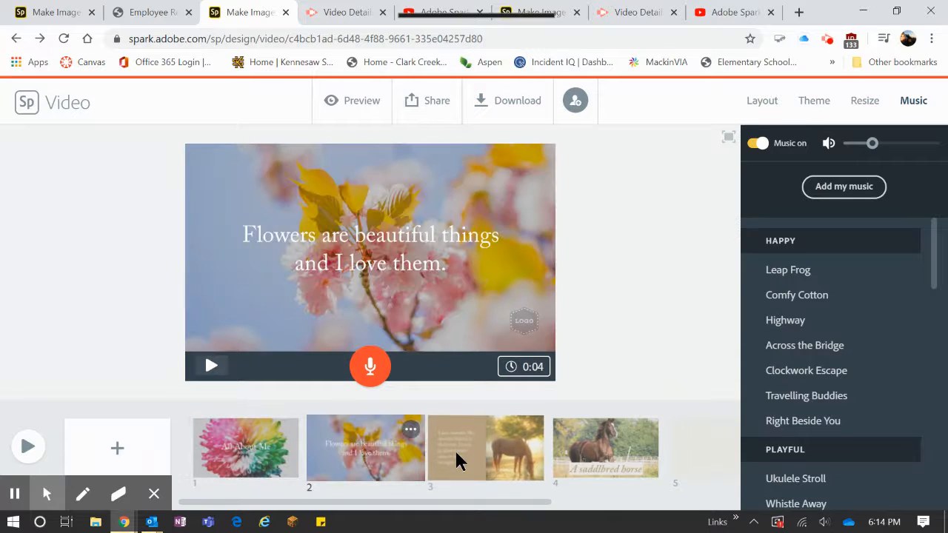
{"action": "left_click", "coordinate": [600, 444]}
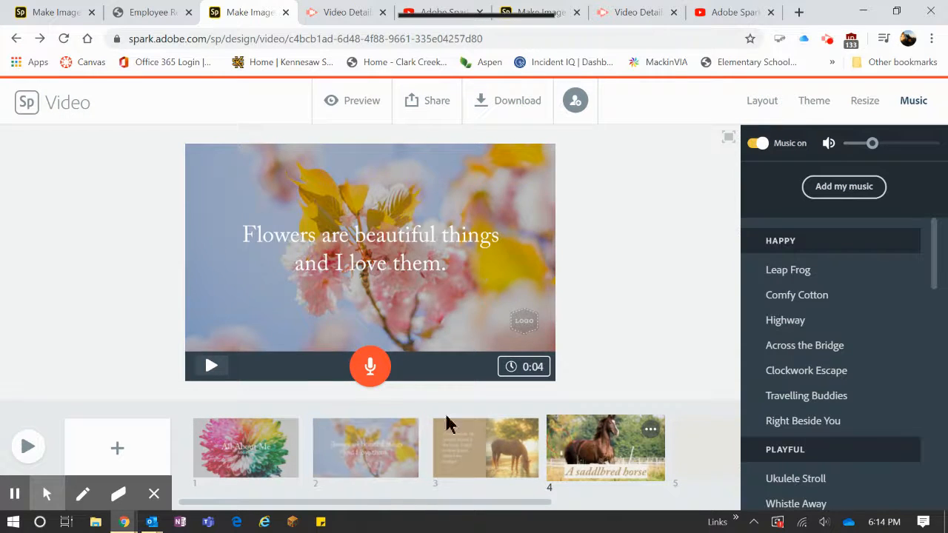